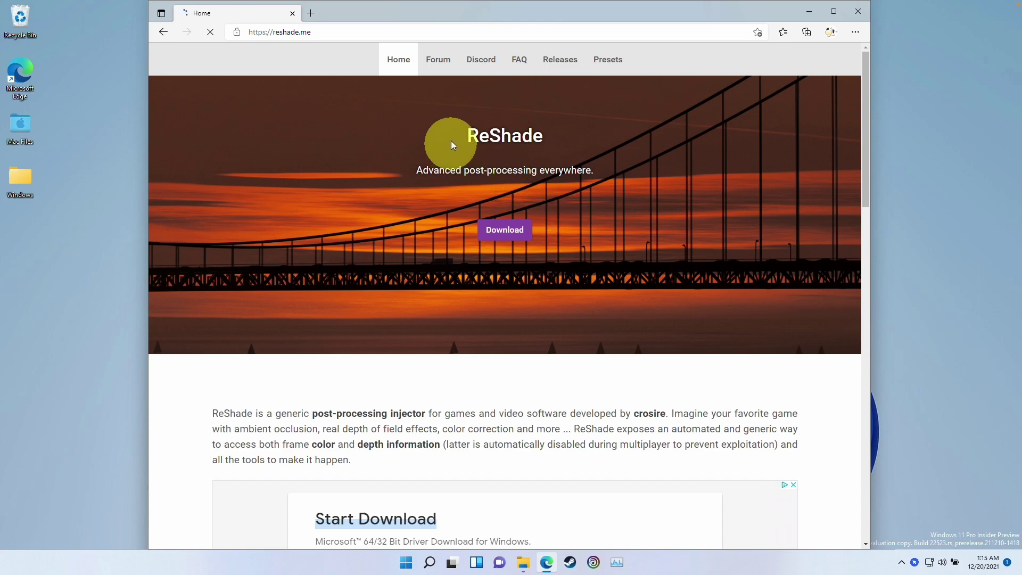
# - Download the ReShade 4.9.1 installer from the ReShade website
pyautogui.moveTo(452, 143); pyautogui.dragTo(557, 135)
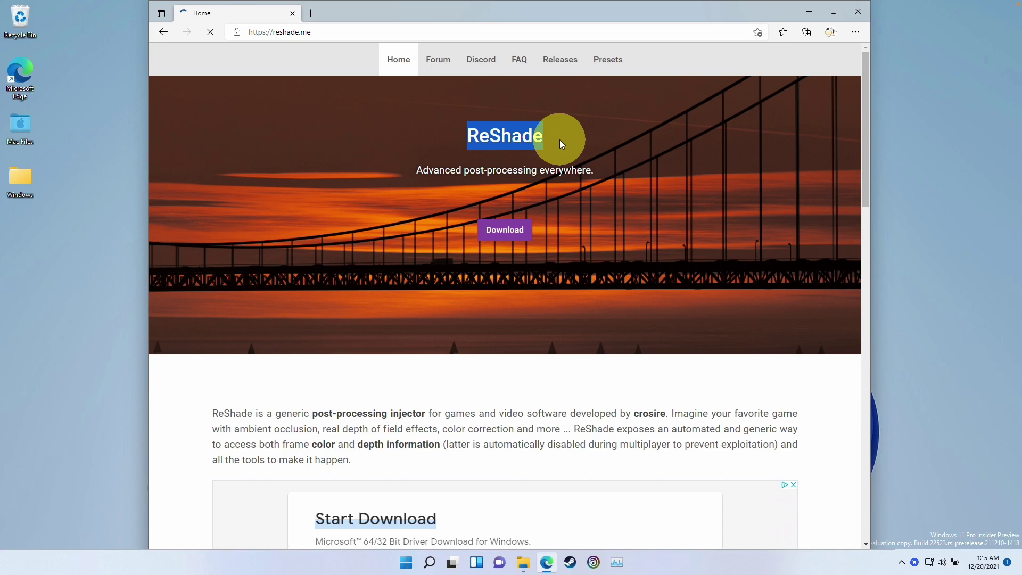
pyautogui.click(560, 140)
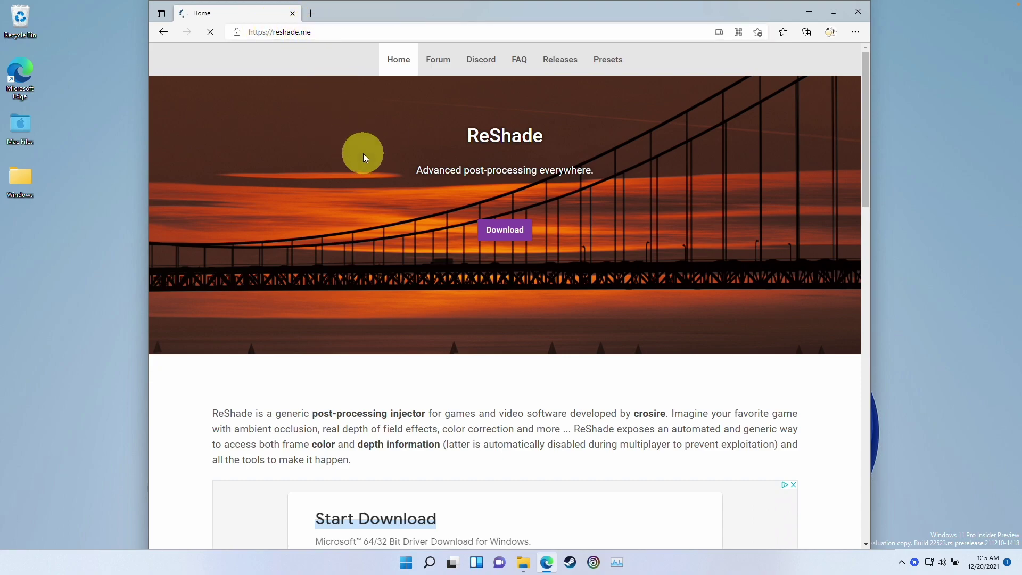
pyautogui.click(497, 234)
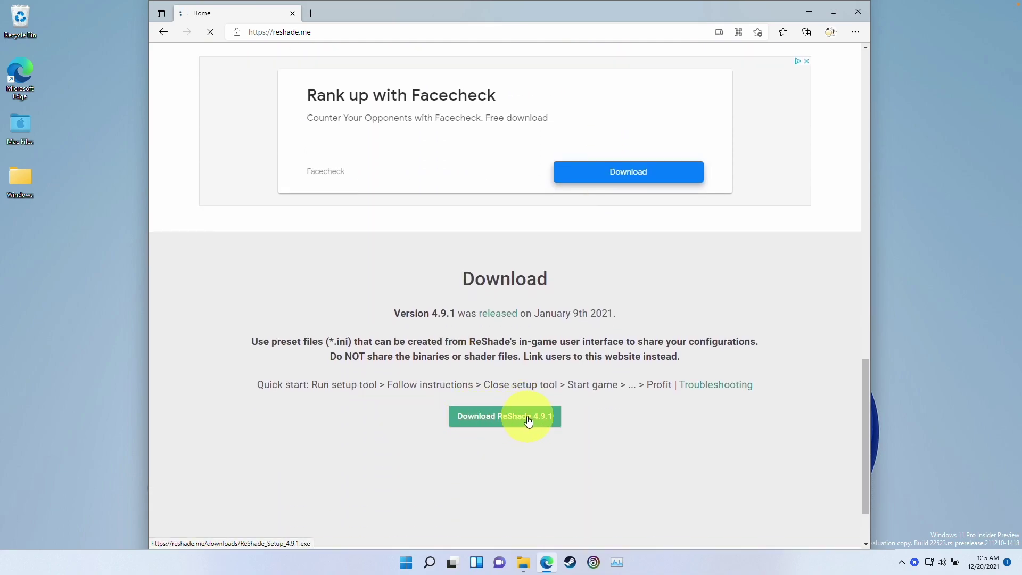
pyautogui.click(506, 416)
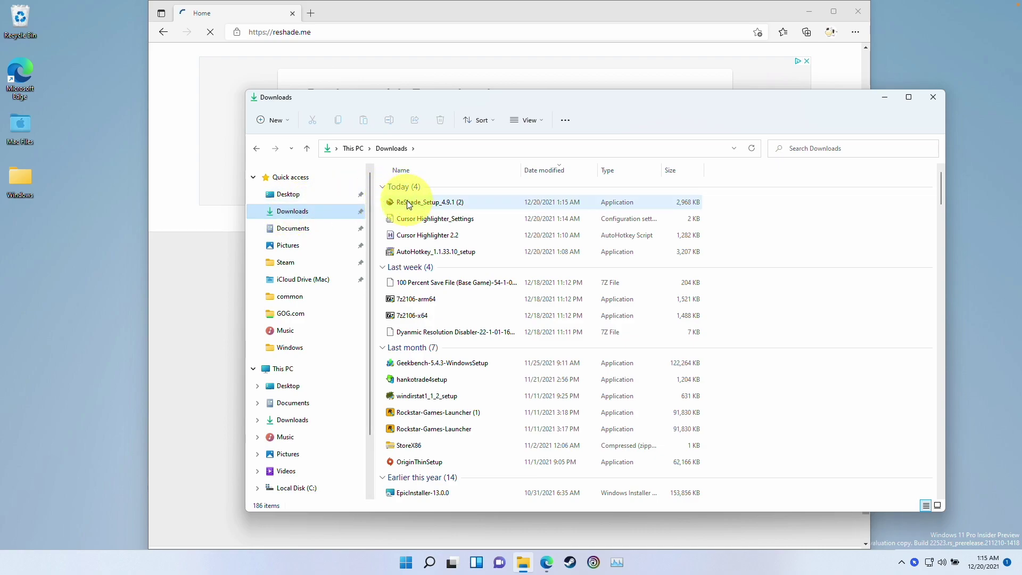
# - Run the downloaded ReShade_Setup_4.9.1 (2) installer and open its game selection list
pyautogui.click(459, 205)
pyautogui.doubleClick(414, 206)
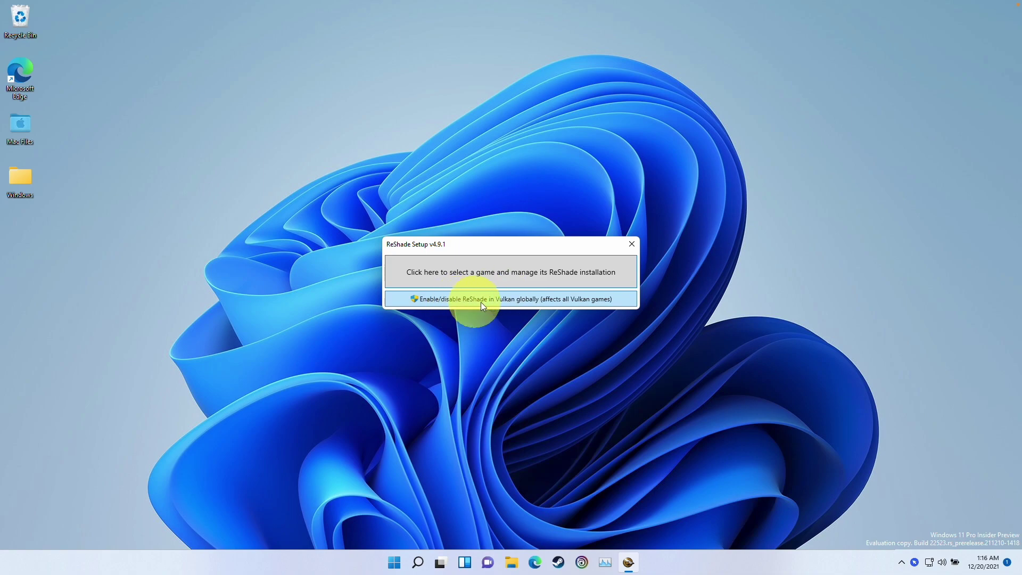
pyautogui.click(509, 269)
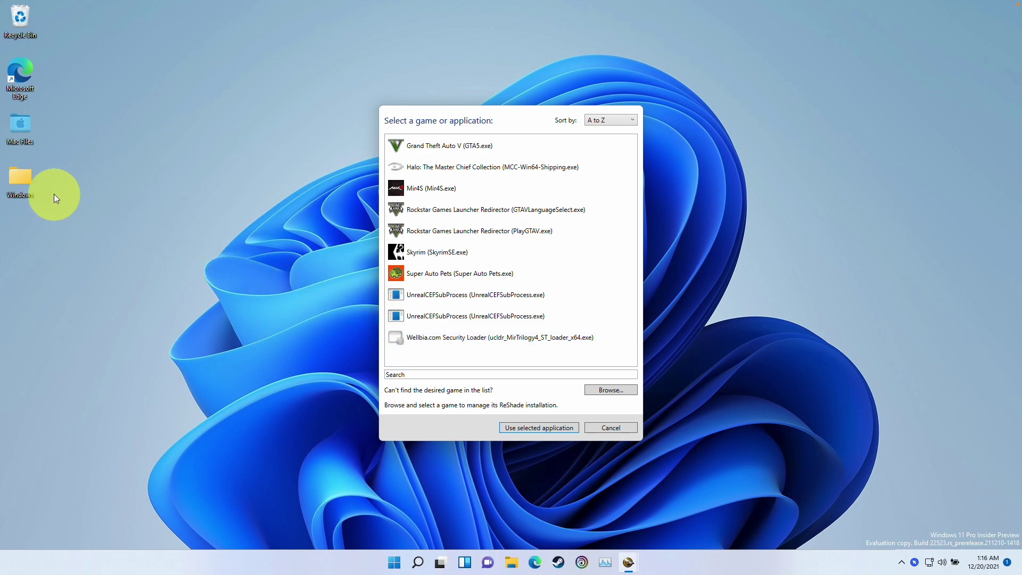
# - Choose the Inscryption application from the Inscryption folder inside the desktop's Windows folder as the game for ReShade
pyautogui.doubleClick(26, 184)
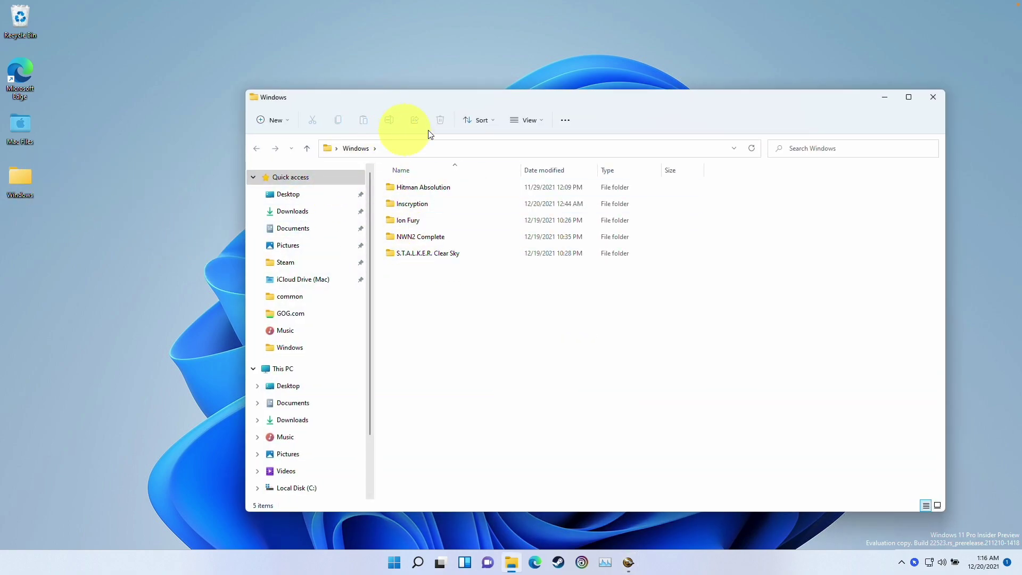
pyautogui.click(881, 98)
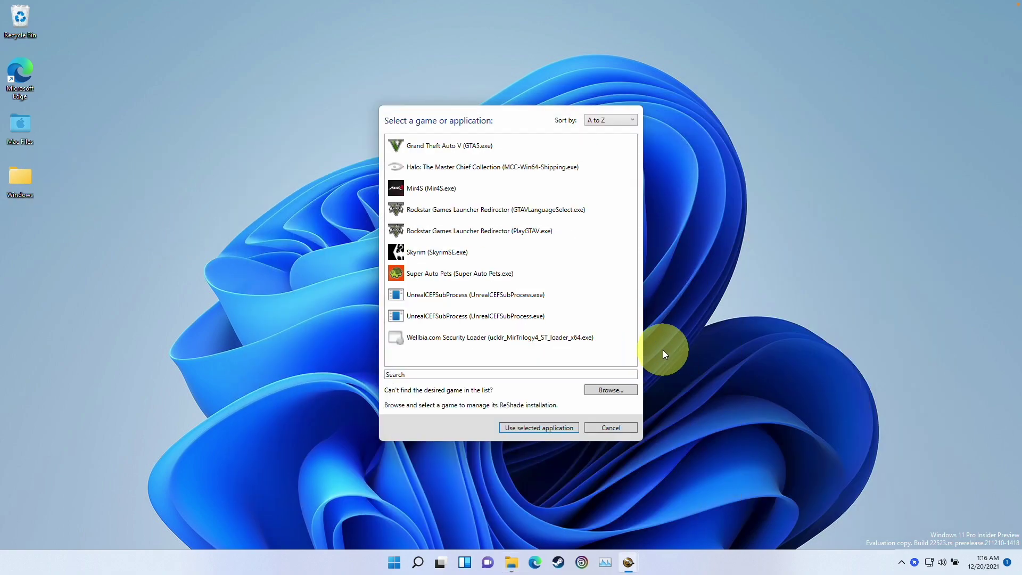
pyautogui.click(611, 391)
pyautogui.click(417, 269)
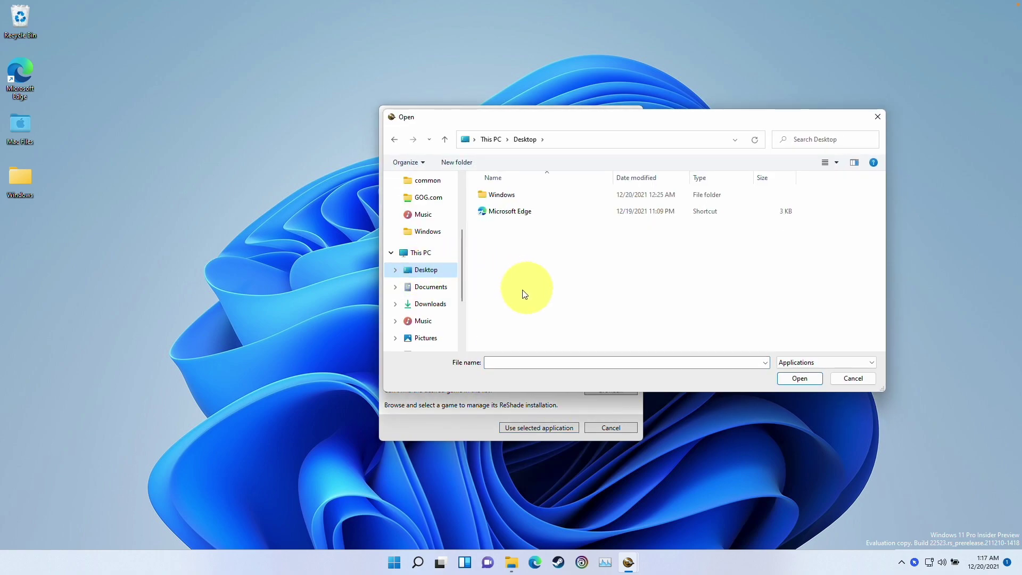
pyautogui.doubleClick(507, 196)
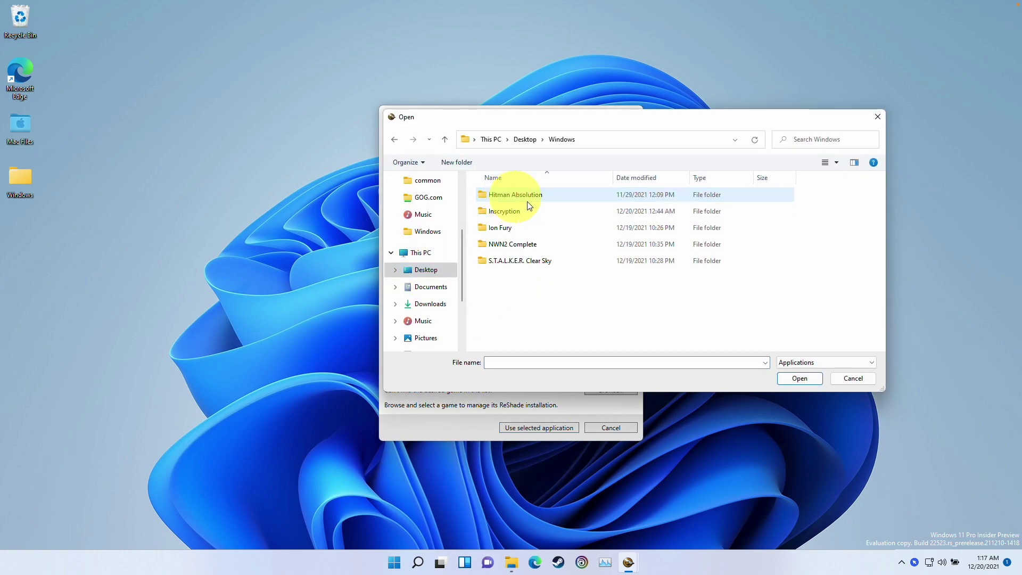
pyautogui.doubleClick(503, 211)
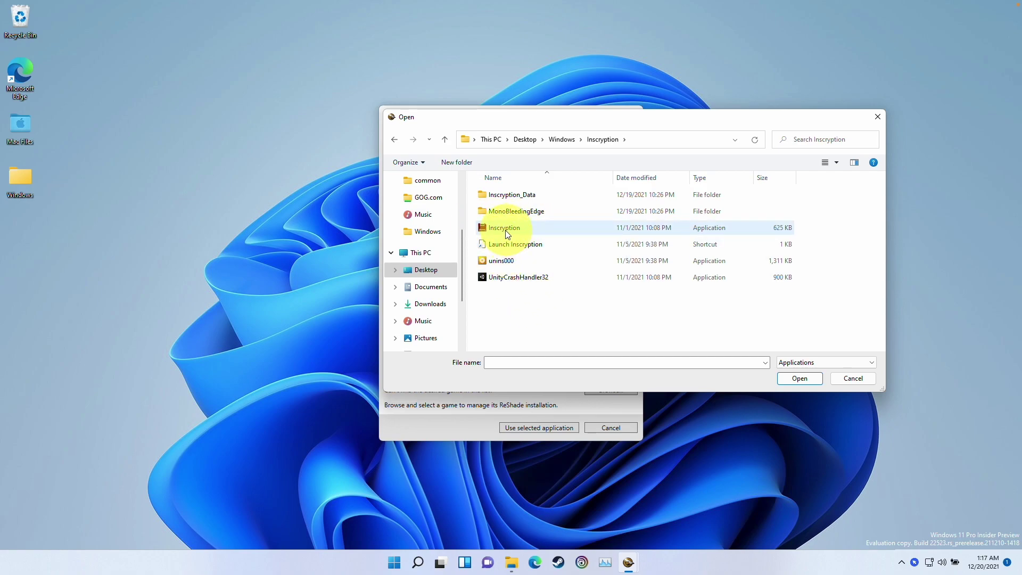
pyautogui.doubleClick(502, 229)
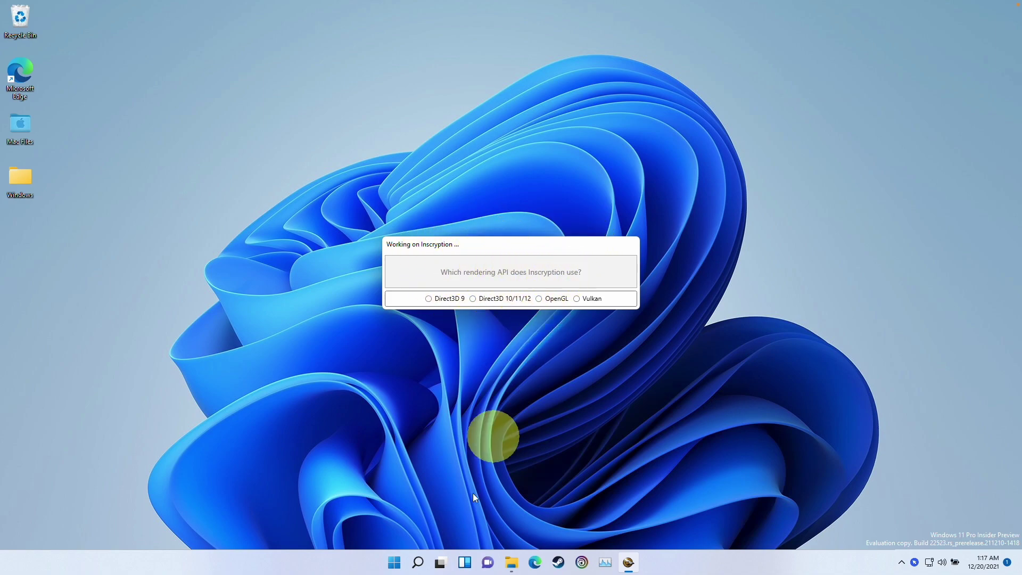
# - Switch to Microsoft Edge, search for "inscryption pcgw", and open the game's PCGamingWiki article, accepting the privacy notice
pyautogui.click(534, 562)
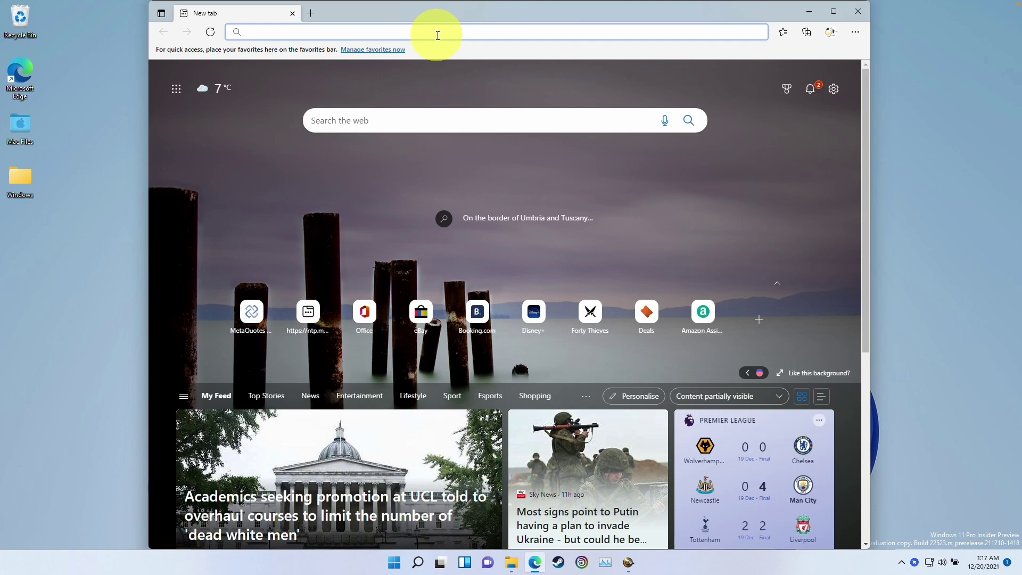
pyautogui.write('inscry')
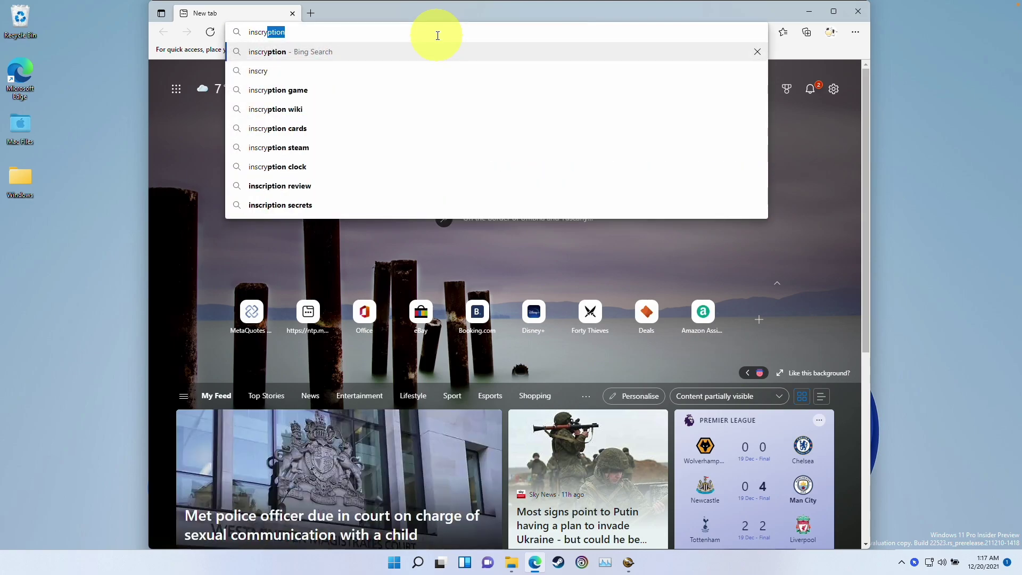
pyautogui.write('ption pcgw')
pyautogui.press('Return')
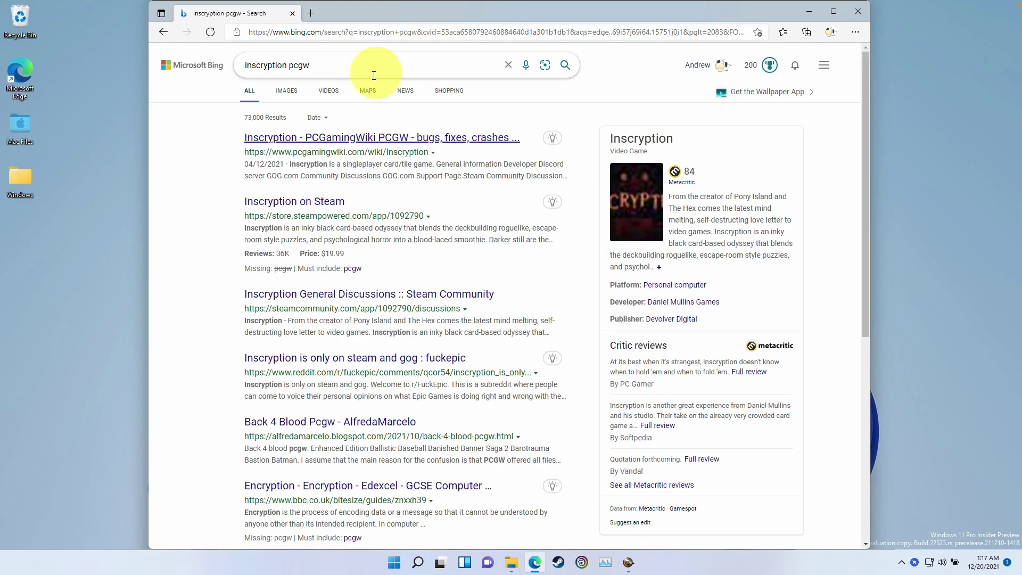
pyautogui.click(297, 140)
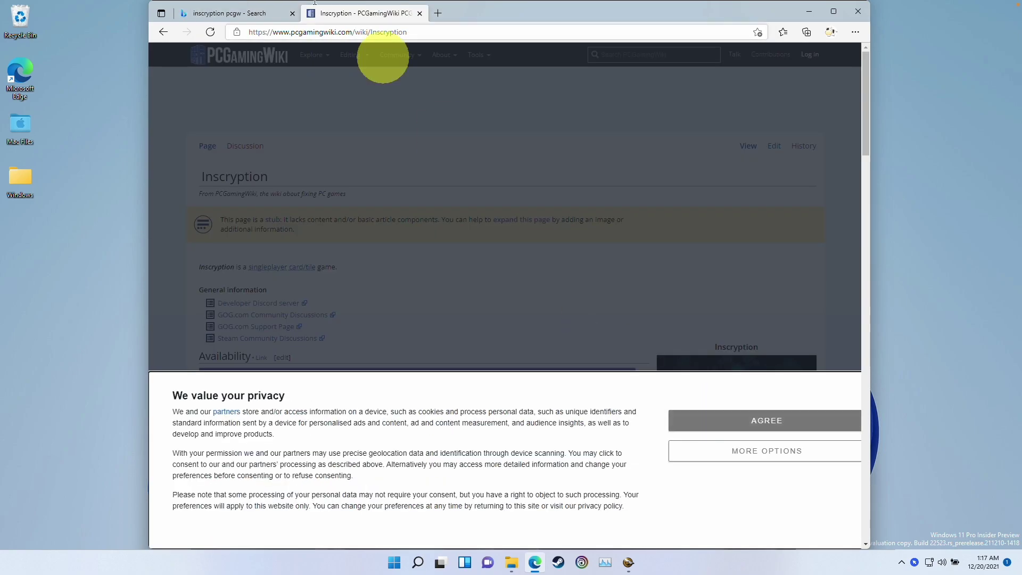
pyautogui.click(714, 421)
# - Look up the rendering API listed for Inscryption in the article's API section, and minimize the browser
pyautogui.moveTo(864, 129); pyautogui.dragTo(877, 441)
pyautogui.moveTo(199, 250); pyautogui.dragTo(342, 288)
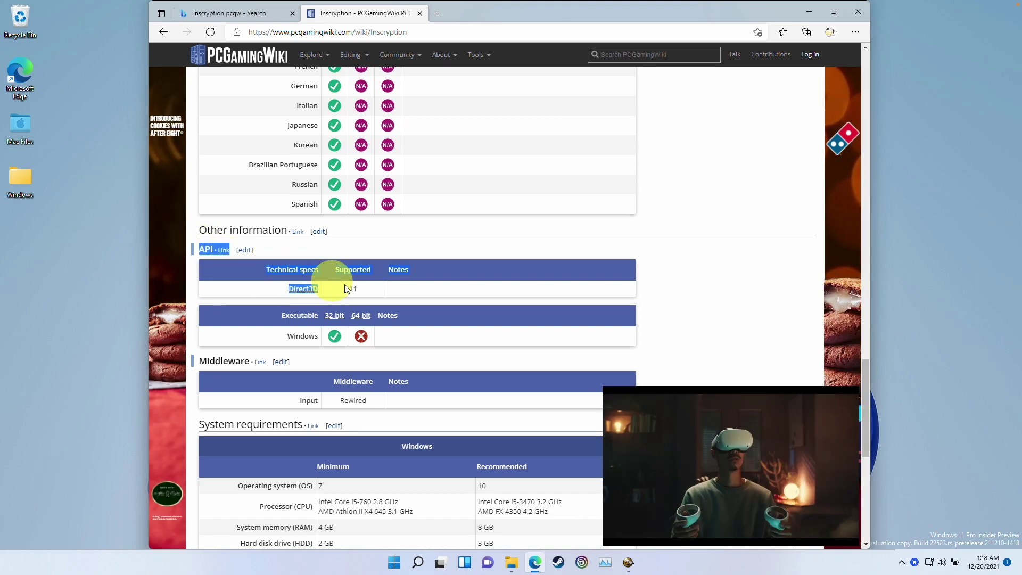
pyautogui.click(374, 292)
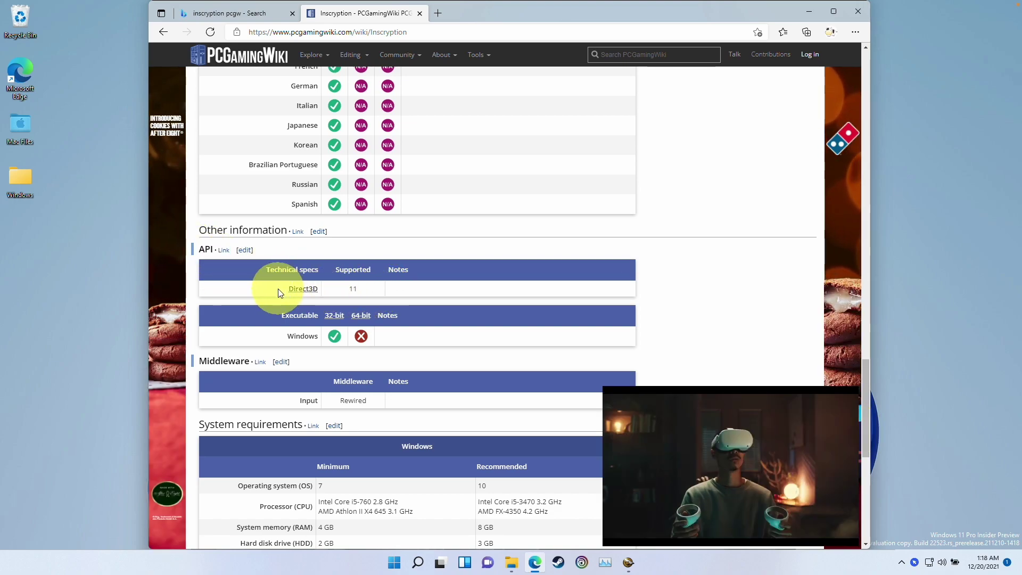
pyautogui.click(808, 11)
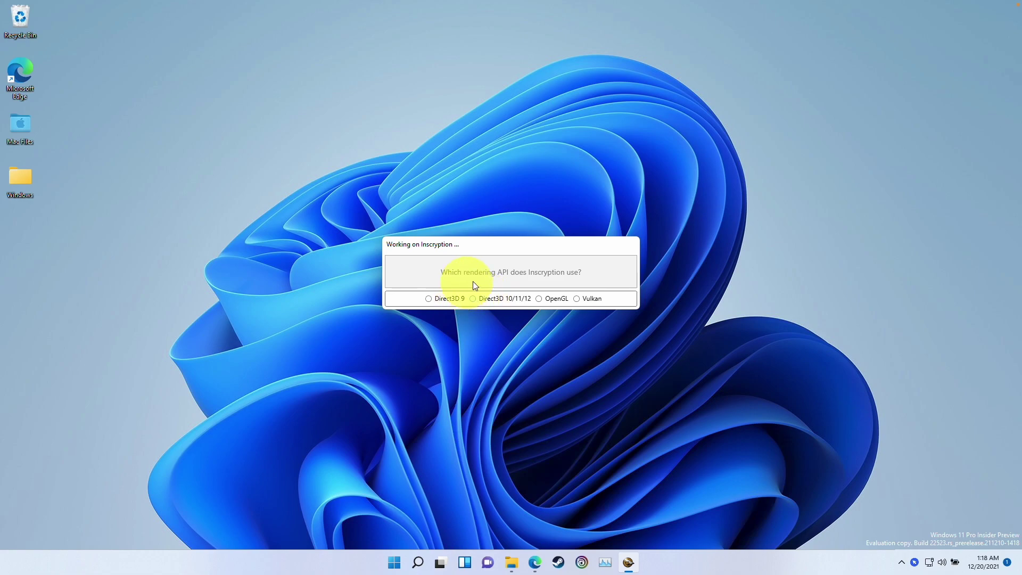
# - Set the rendering API to Direct3D 10/11/12 and install ReShade with only the Standard effects package
pyautogui.click(484, 299)
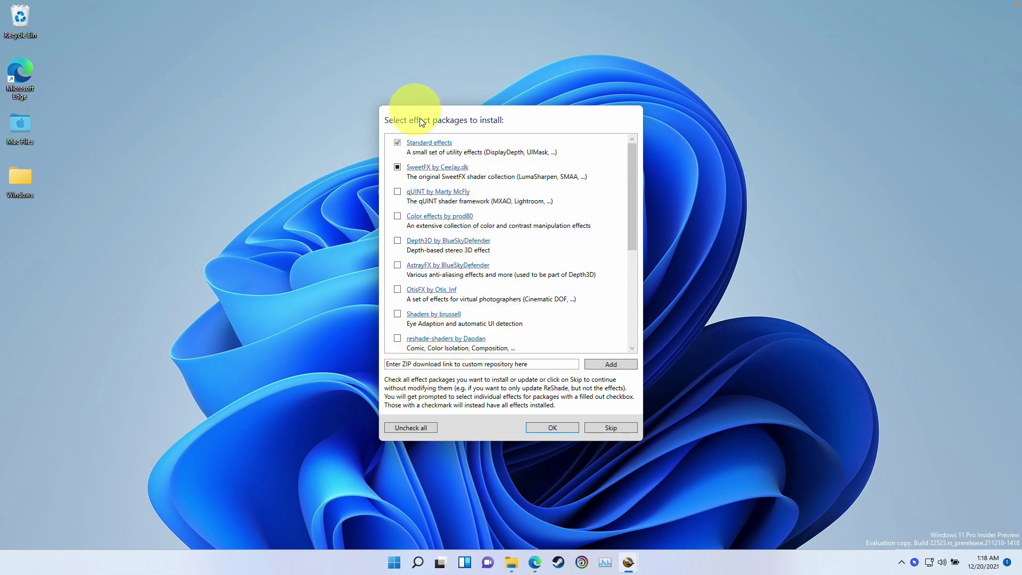
pyautogui.click(420, 428)
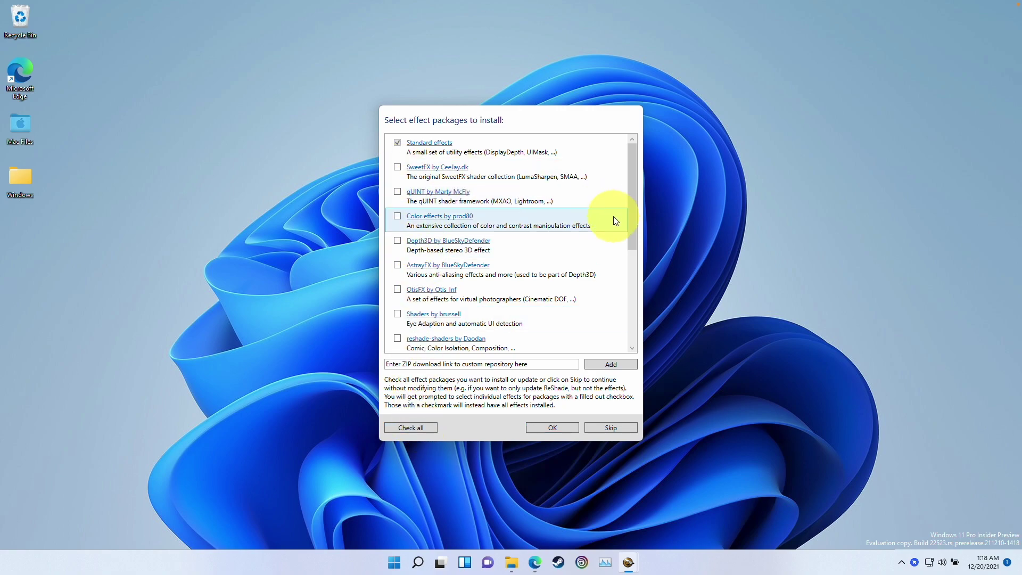
pyautogui.moveTo(627, 148)
pyautogui.mouseDown()
pyautogui.moveTo(628, 296)
pyautogui.moveTo(628, 159)
pyautogui.mouseUp()
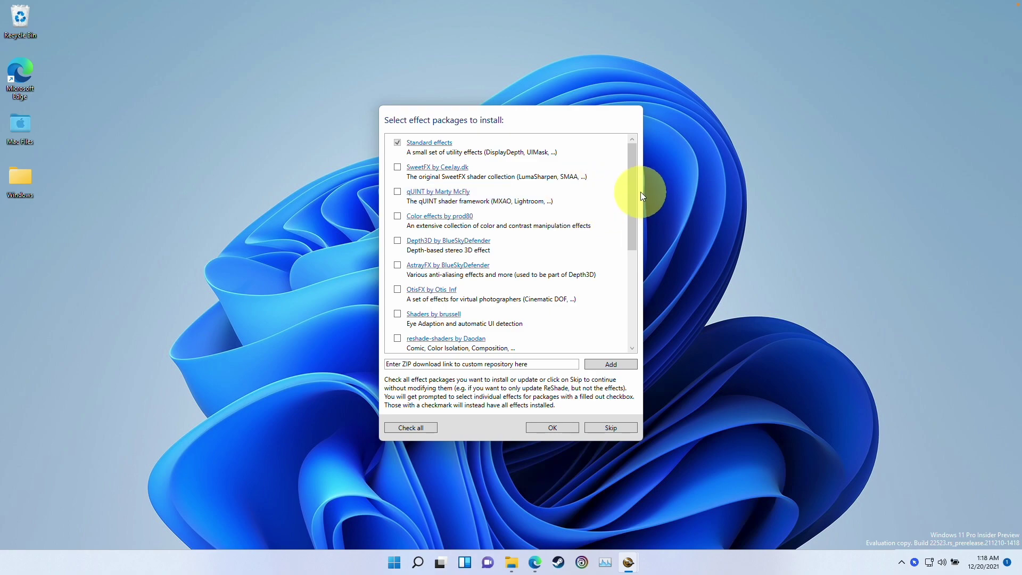
pyautogui.click(544, 427)
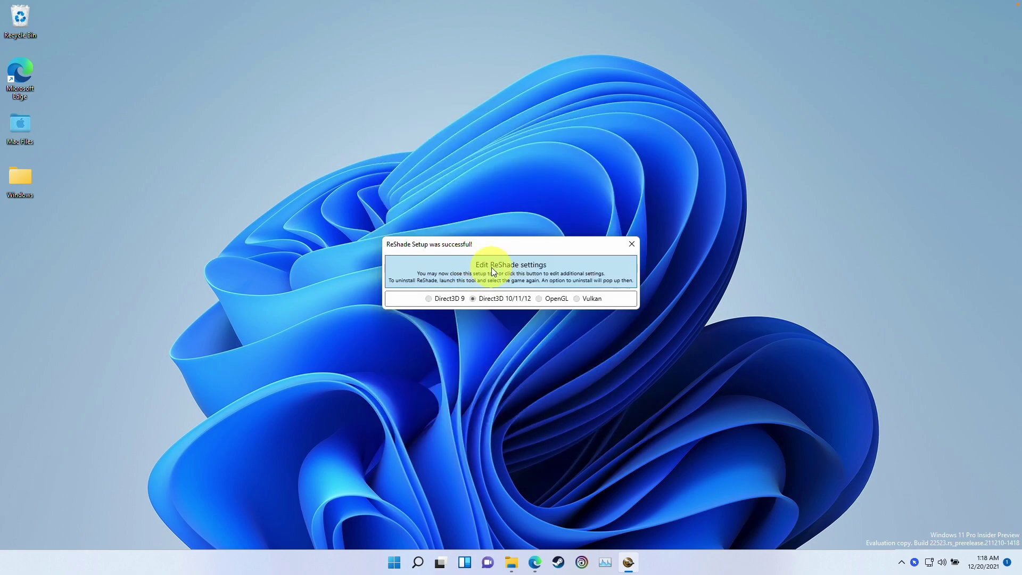
# - Enable Show FPS and Skip Tutorial in the ReShade settings, and close the setup tool
pyautogui.click(490, 267)
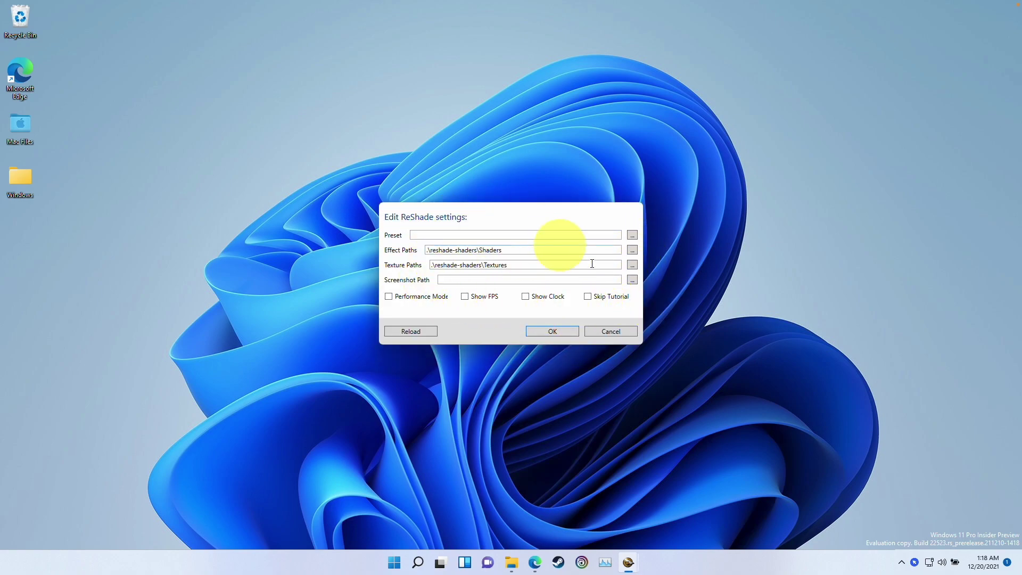
pyautogui.click(467, 299)
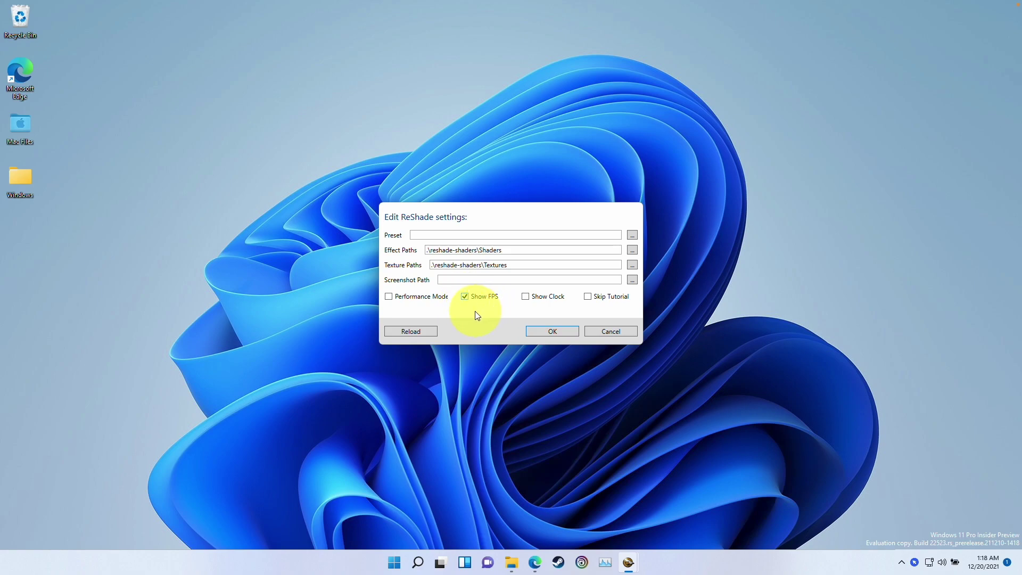
pyautogui.click(587, 297)
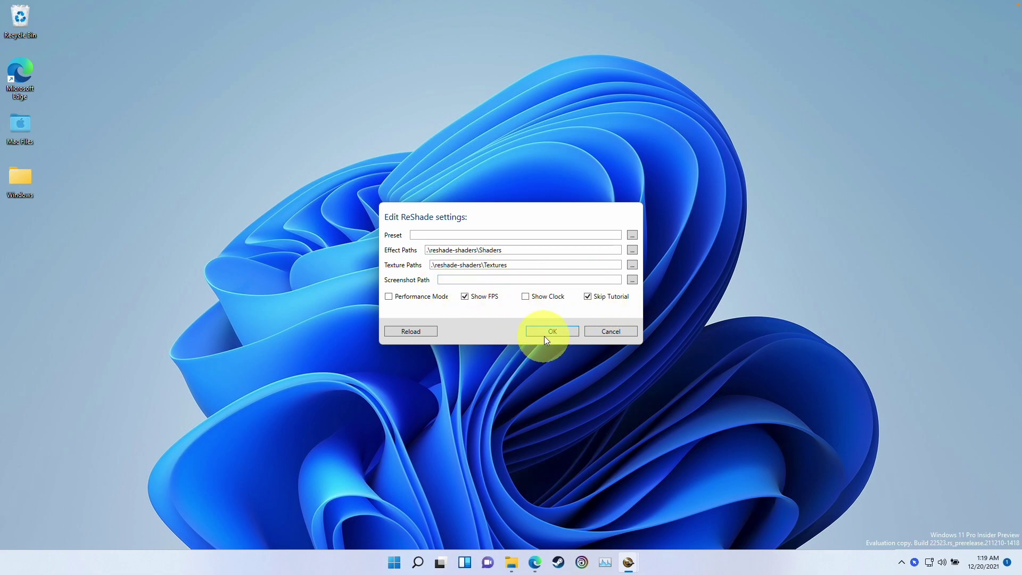
pyautogui.click(559, 330)
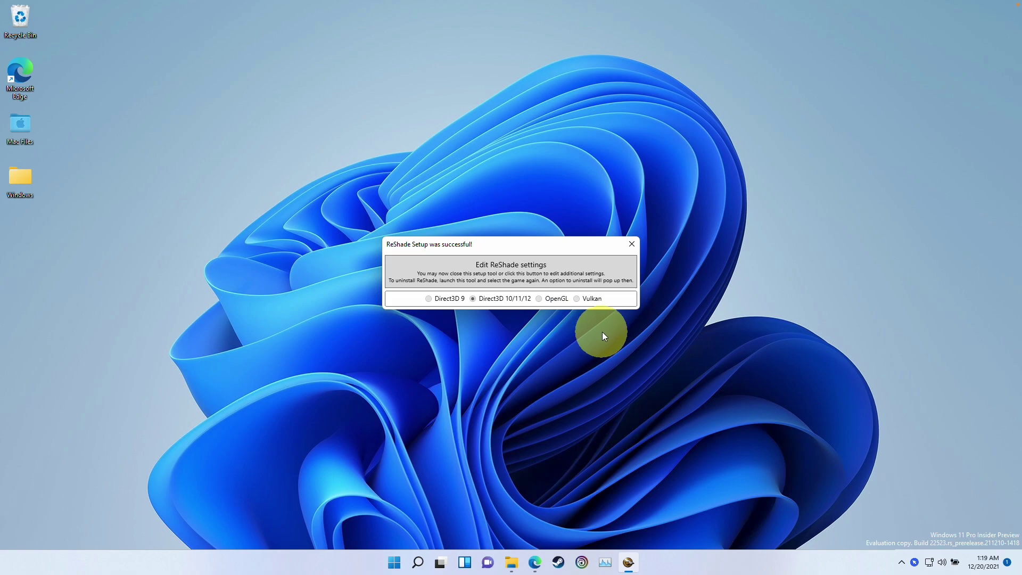
pyautogui.click(630, 245)
# - Launch Inscryption from its game folder to check the frame rate overlay, and exit the game
pyautogui.doubleClick(20, 179)
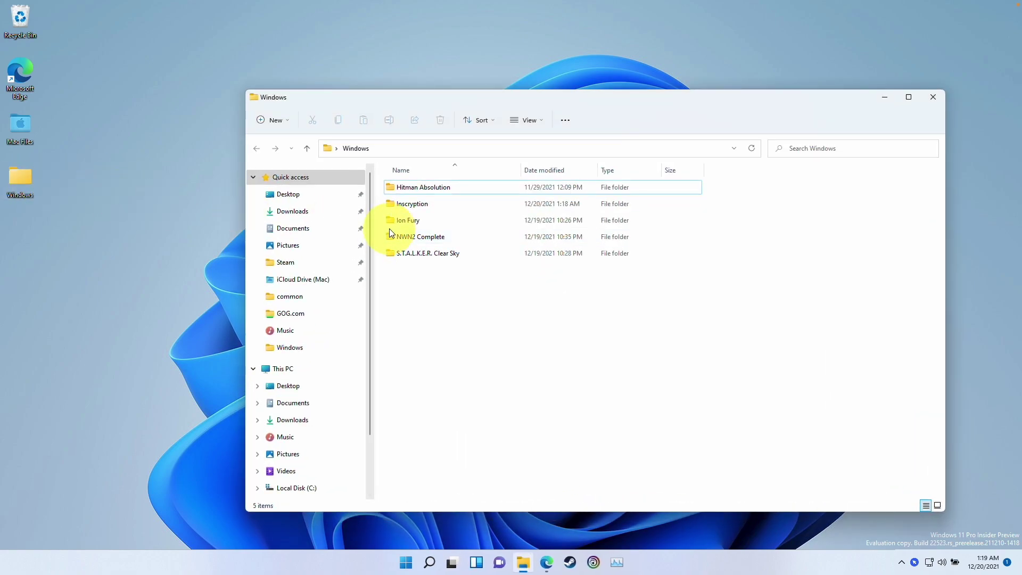
pyautogui.doubleClick(417, 206)
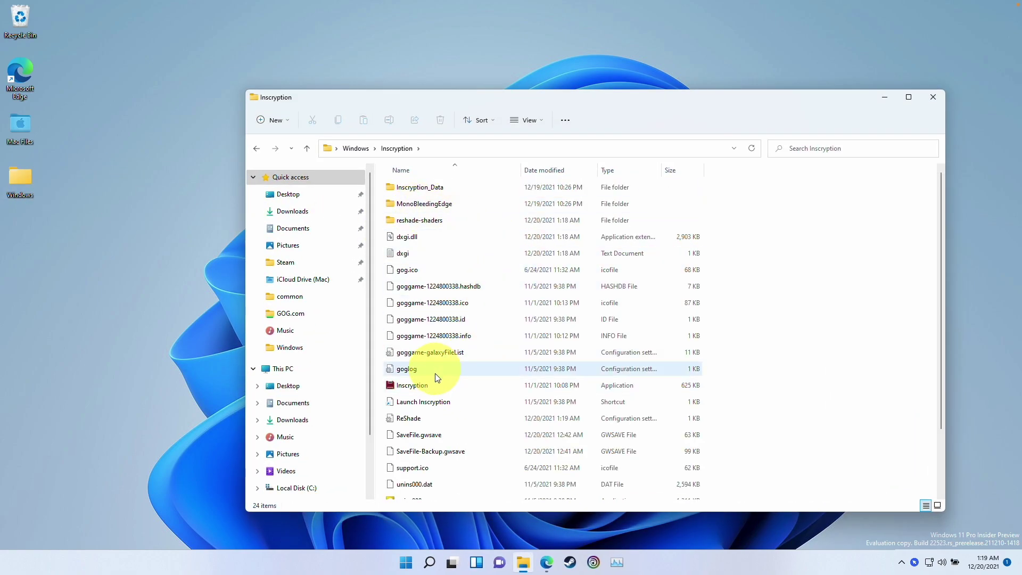
pyautogui.click(442, 384)
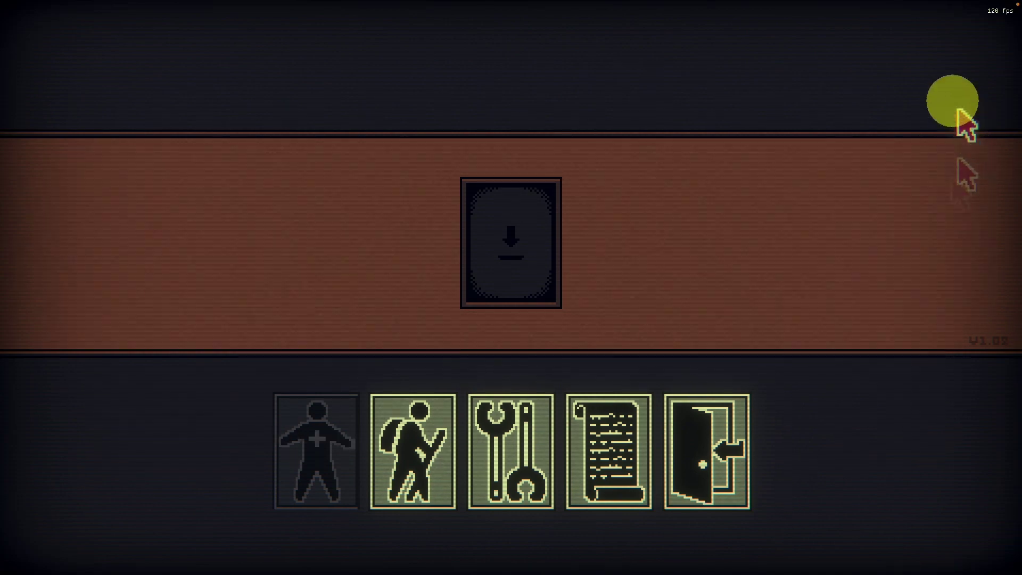
pyautogui.moveTo(712, 449); pyautogui.dragTo(529, 274)
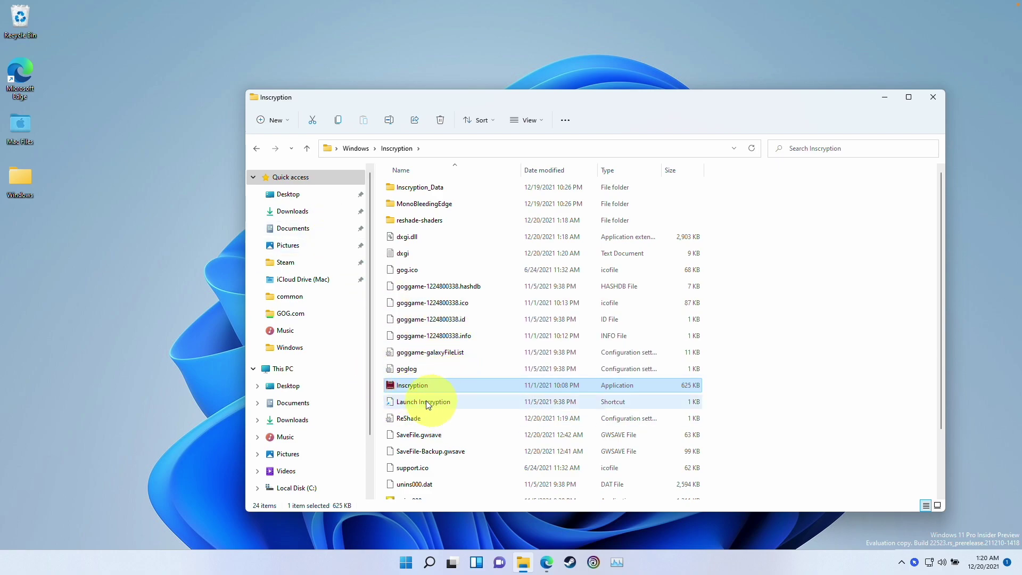
# - Relaunch the ReShade installer from the Downloads folder and bring up its game selection list again
pyautogui.click(305, 215)
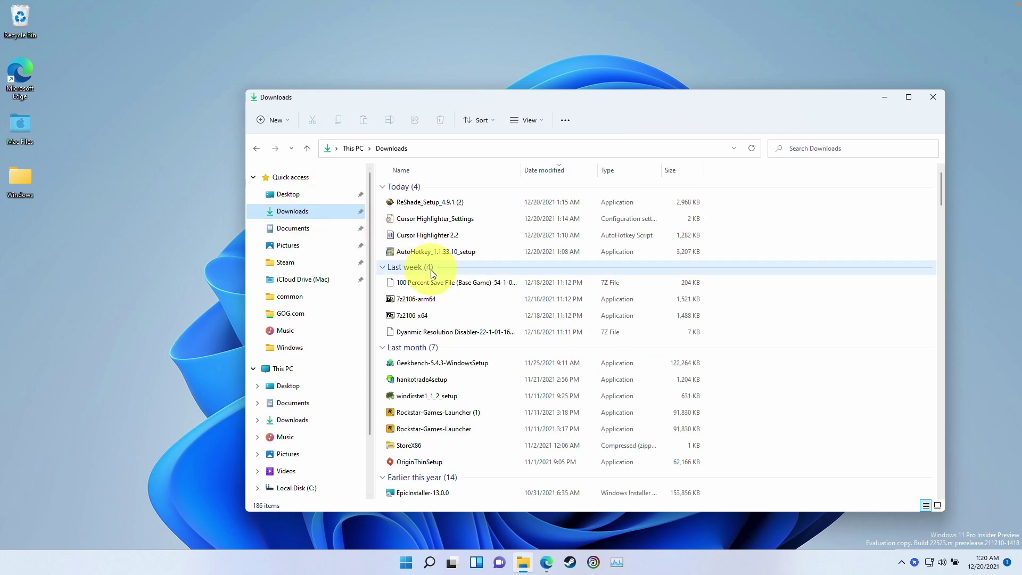
pyautogui.doubleClick(426, 205)
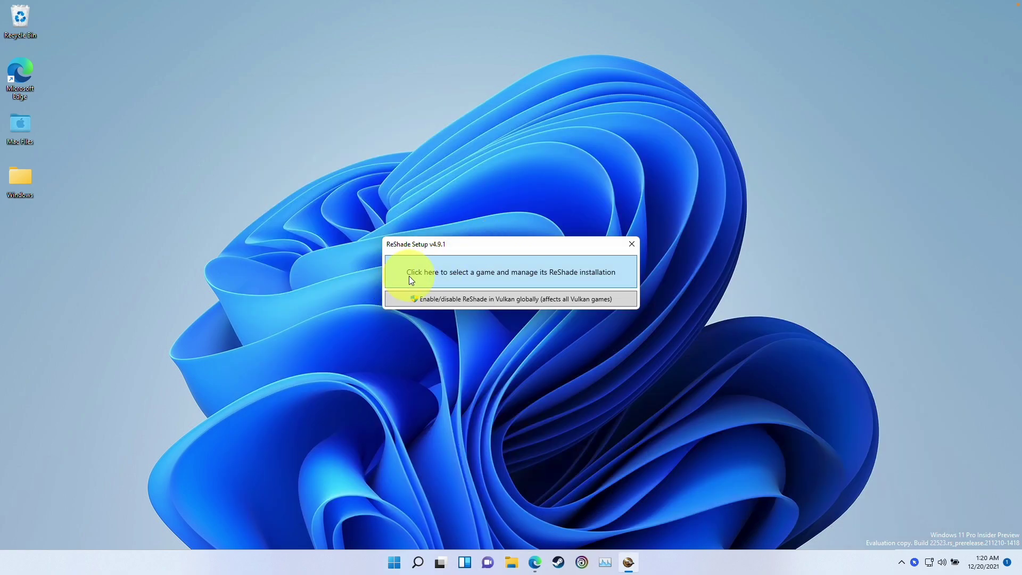
pyautogui.click(588, 282)
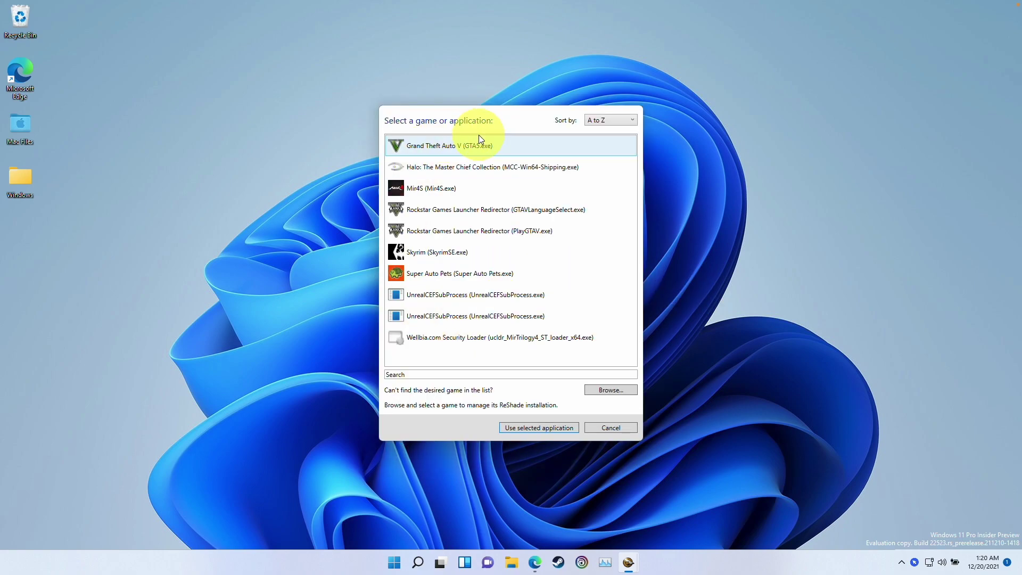
# - Select the Inscryption application with the Direct3D 10/11/12 API and uninstall its existing ReShade installation
pyautogui.click(618, 390)
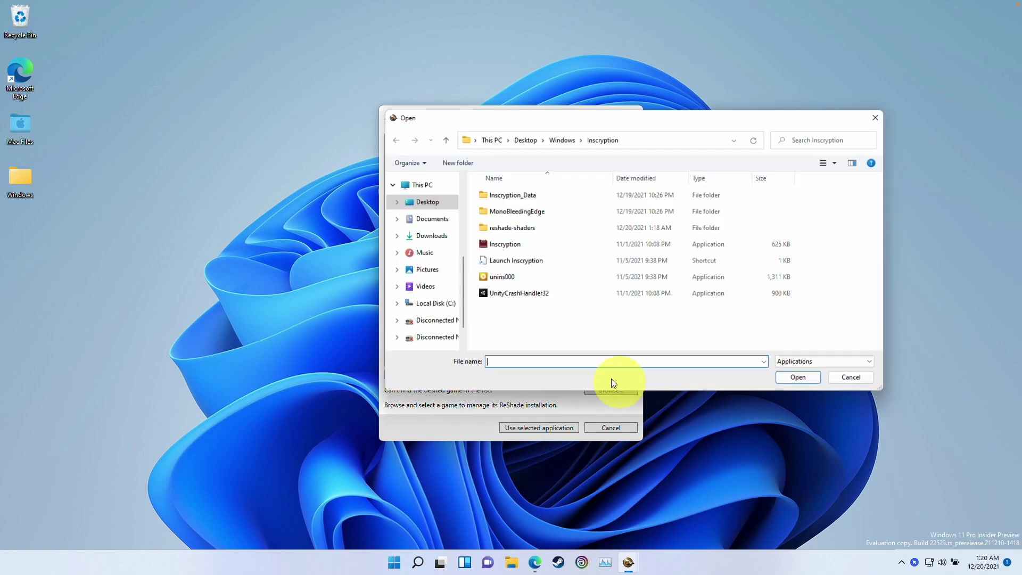
pyautogui.click(511, 244)
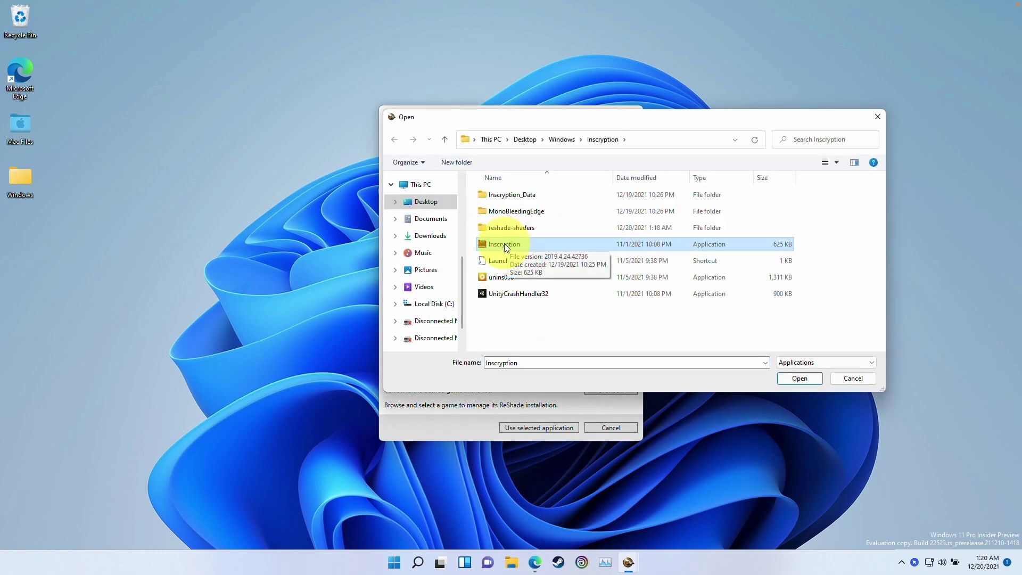
pyautogui.doubleClick(510, 244)
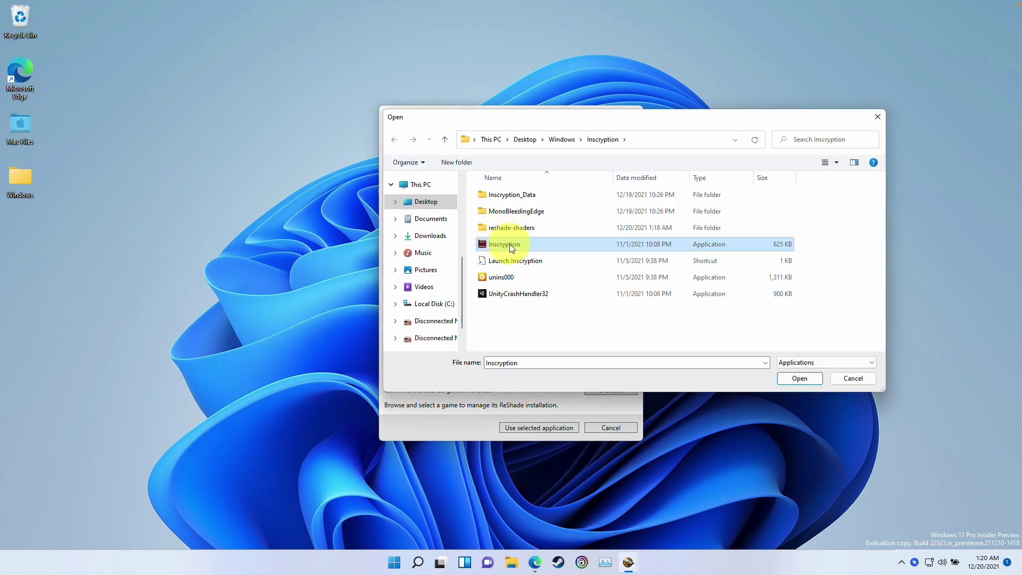
pyautogui.click(482, 299)
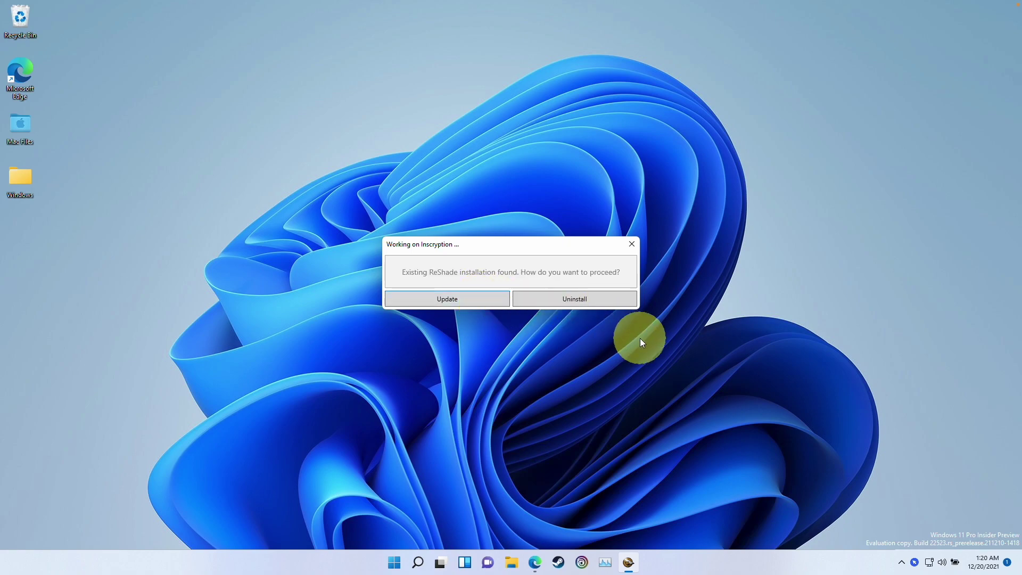
pyautogui.click(554, 297)
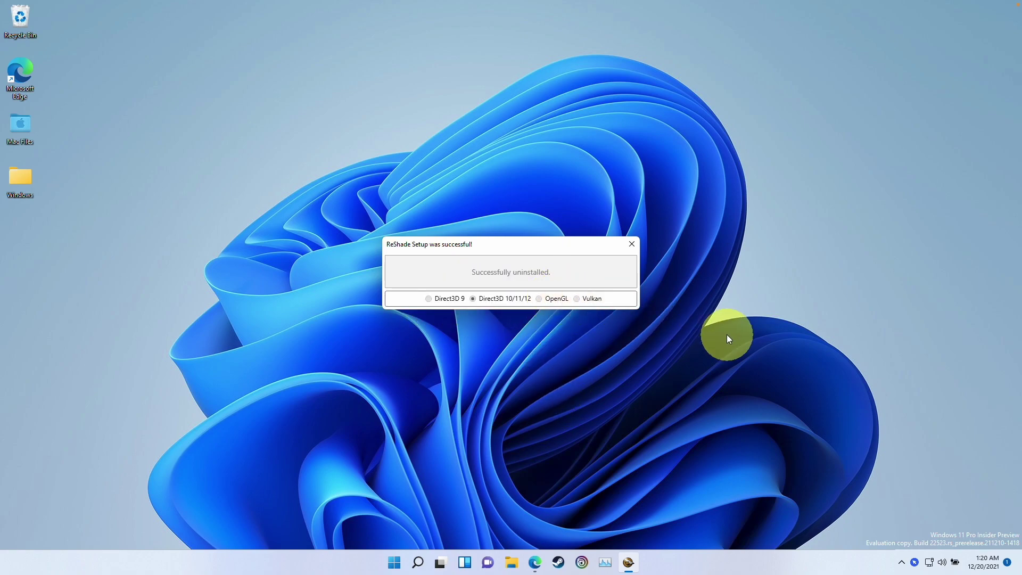